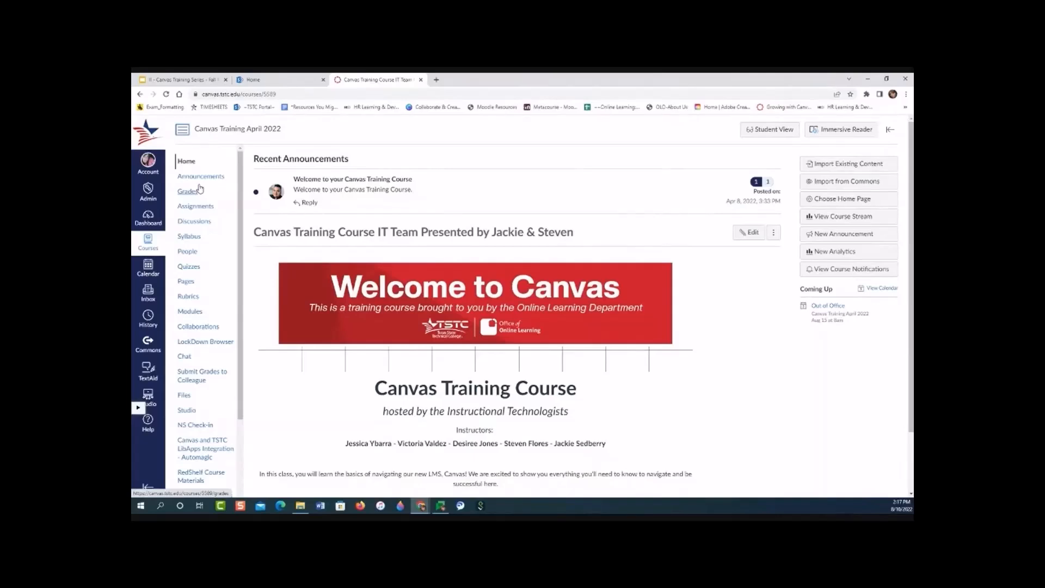
Open the navigation options in the Canvas Training April 2022 course settings.
scroll(206, 212, "down", 3)
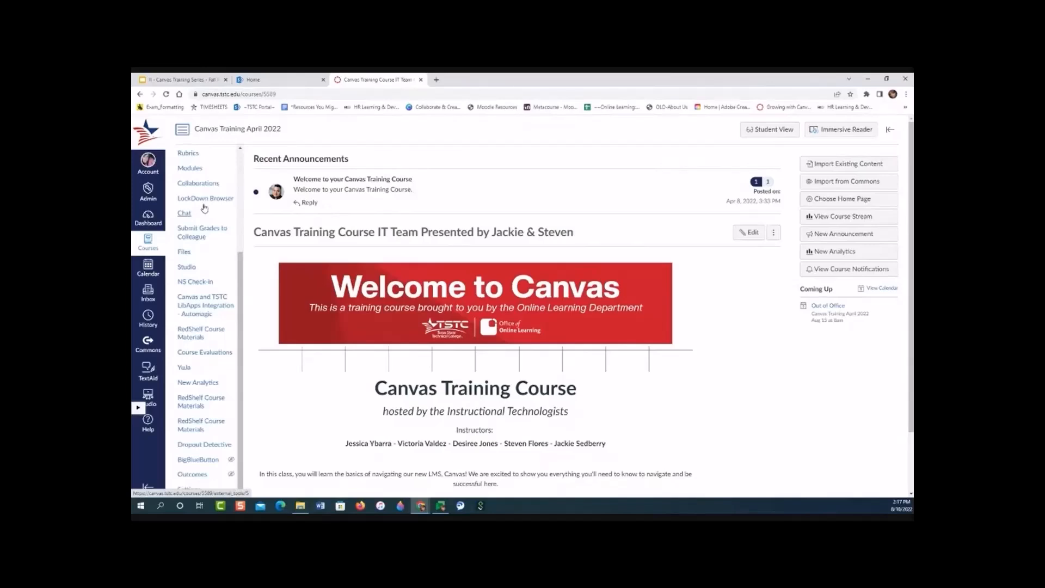
left_click(187, 490)
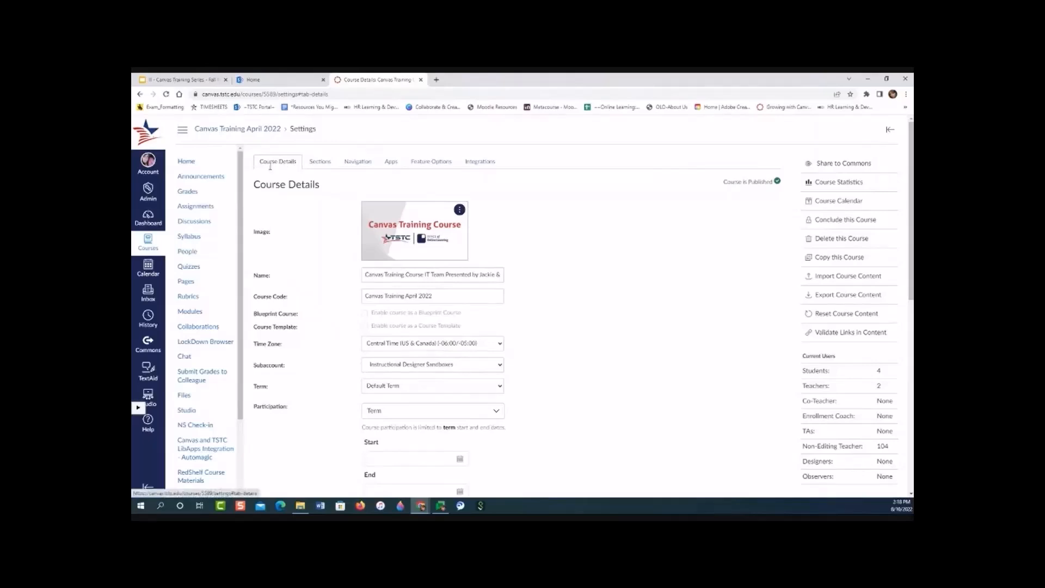
left_click(352, 163)
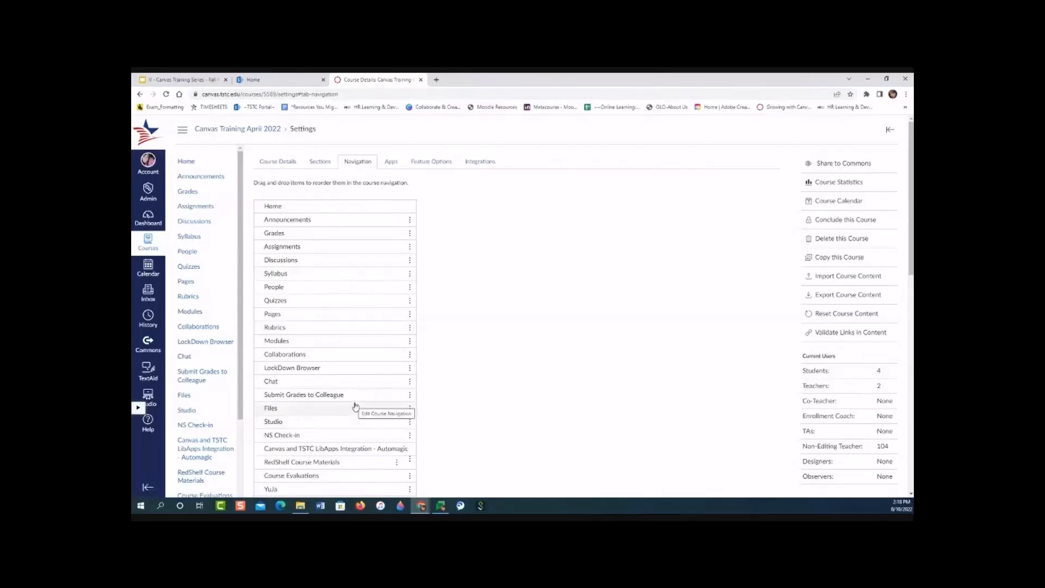
Enable Attendance in the course navigation by placing it directly below Announcements, and save the new order.
scroll(355, 405, "down", 5)
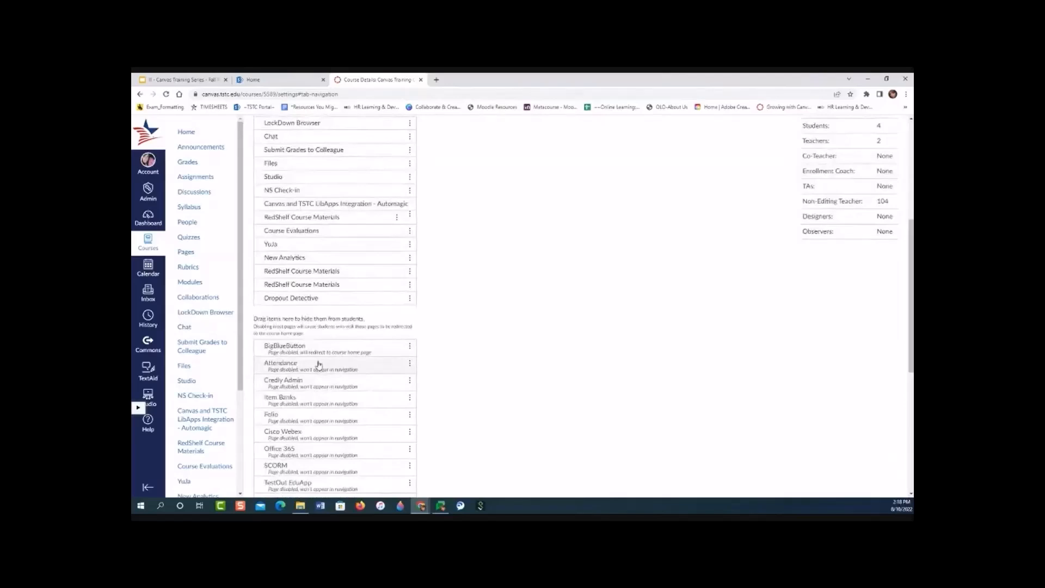
scroll(320, 364, "down", 1)
scroll(320, 365, "down", 2)
scroll(320, 365, "up", 3)
left_click_drag(338, 365, 304, 240)
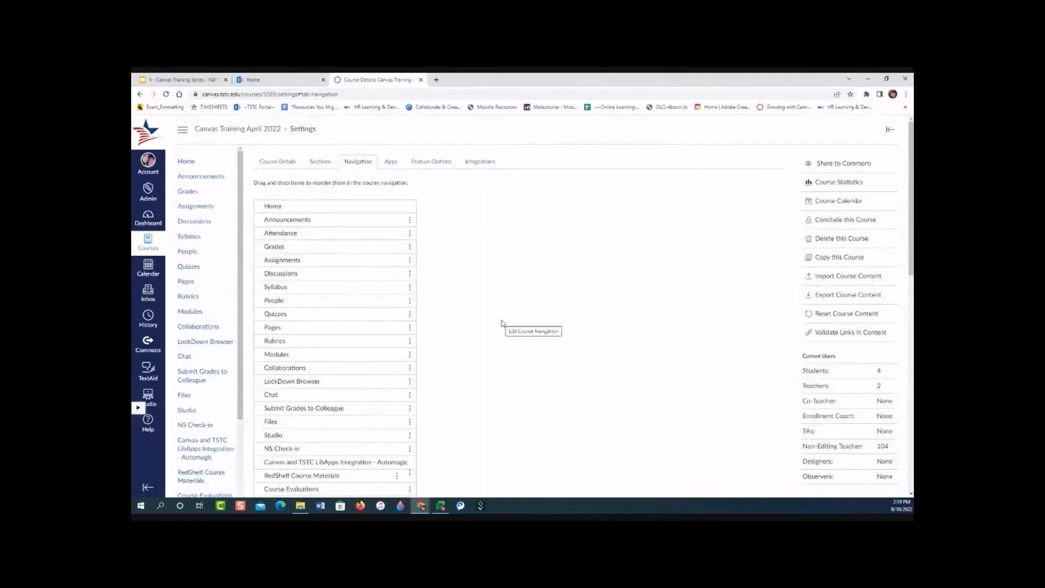
scroll(501, 322, "down", 6)
scroll(501, 322, "down", 3)
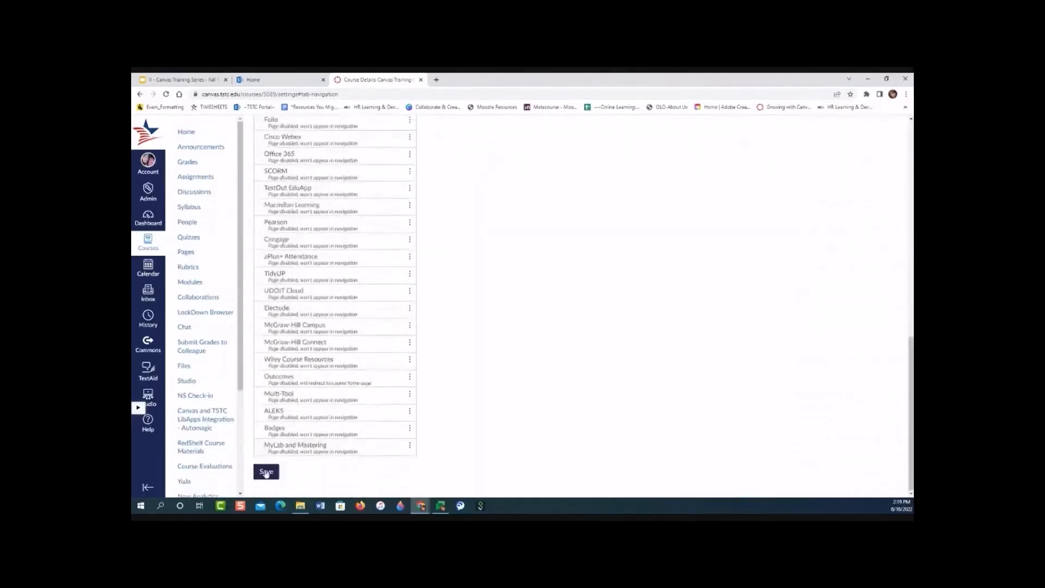
left_click(266, 472)
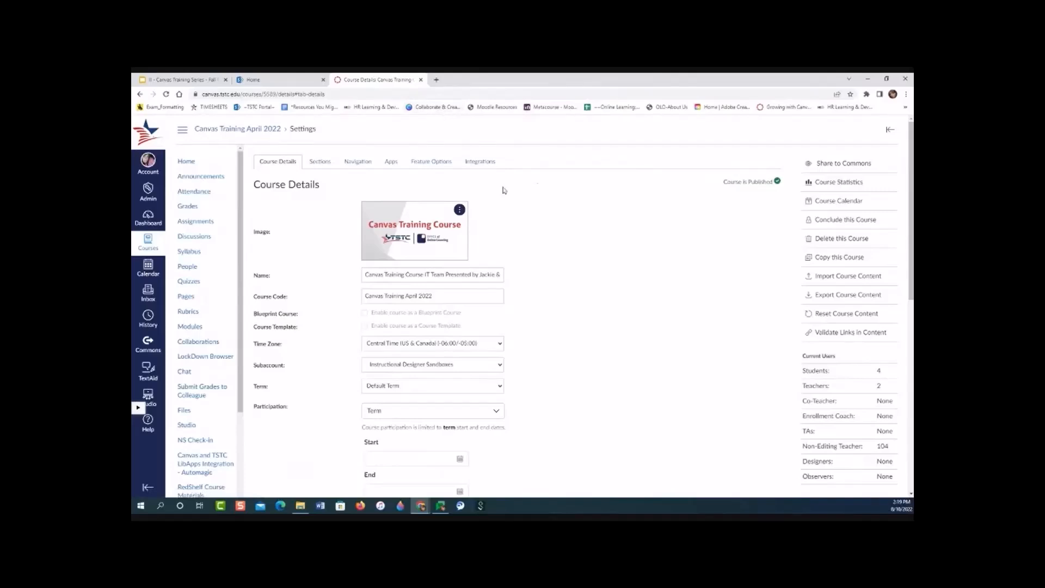
Open the course's Attendance roll call and check which sections can be chosen.
left_click(192, 195)
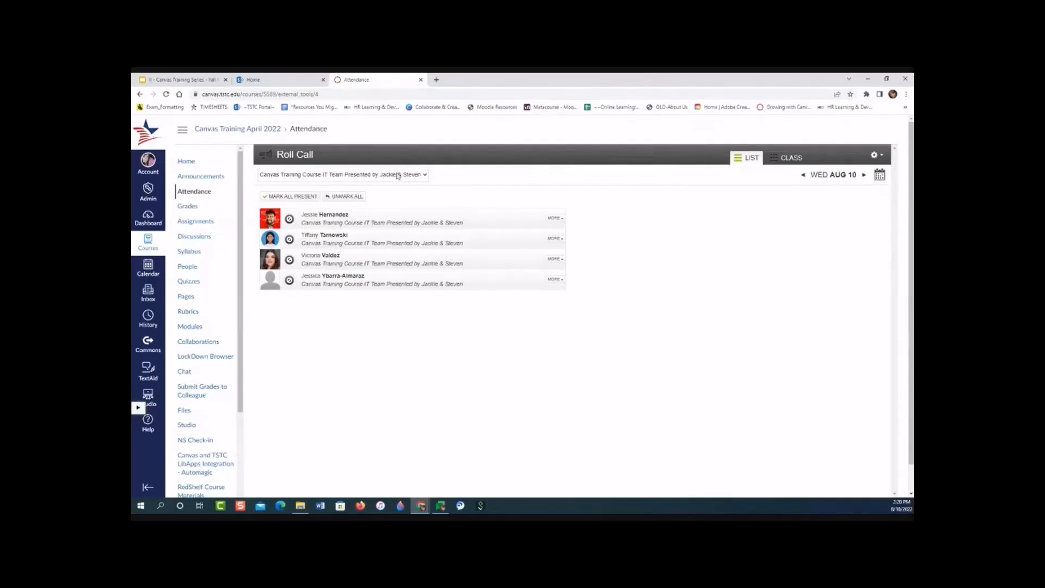
left_click(425, 176)
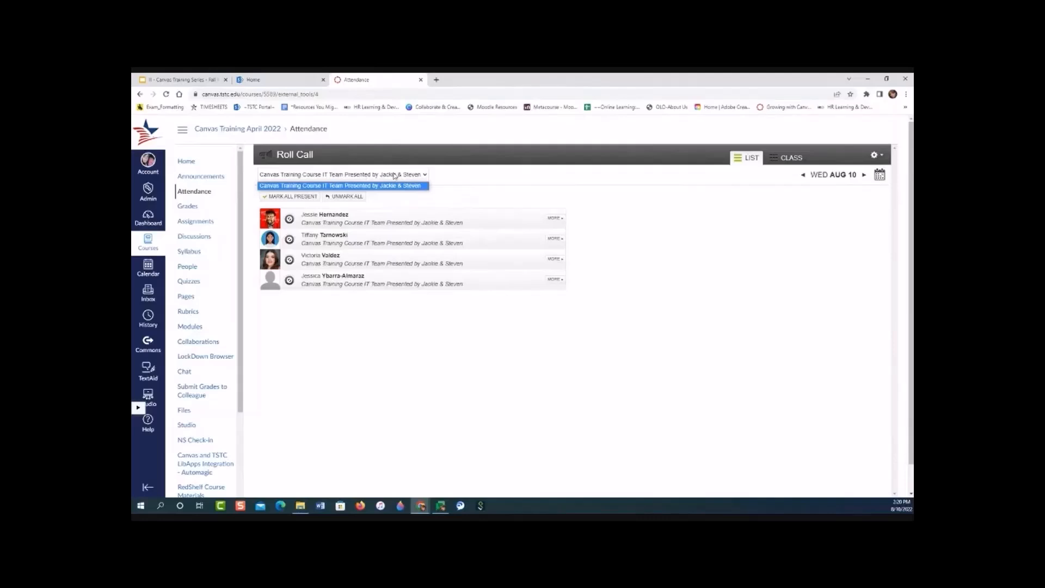
left_click(528, 200)
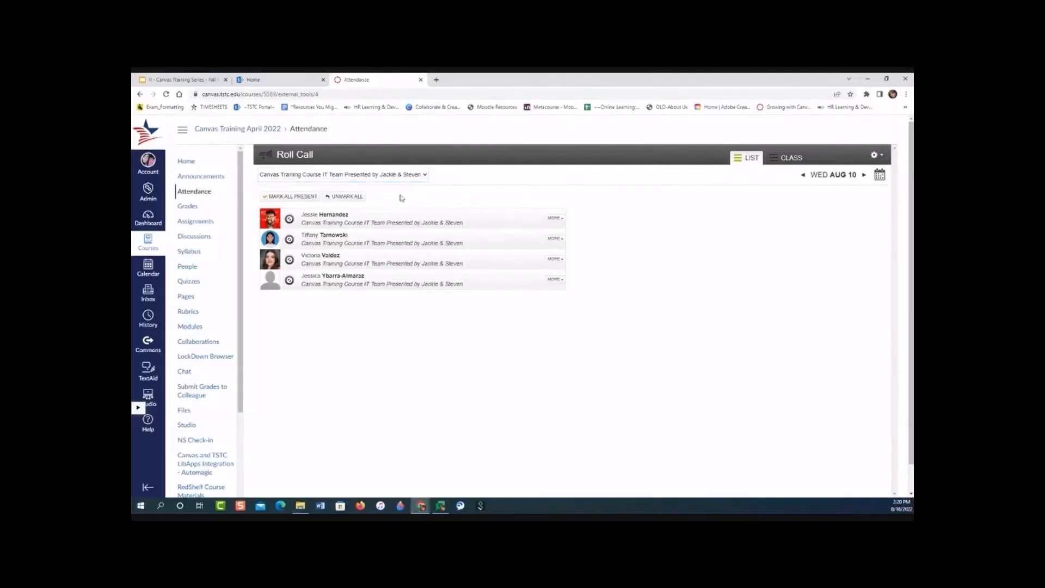
Record the Wed Aug 10 roll call with the first student absent and the other three students present.
left_click(290, 219)
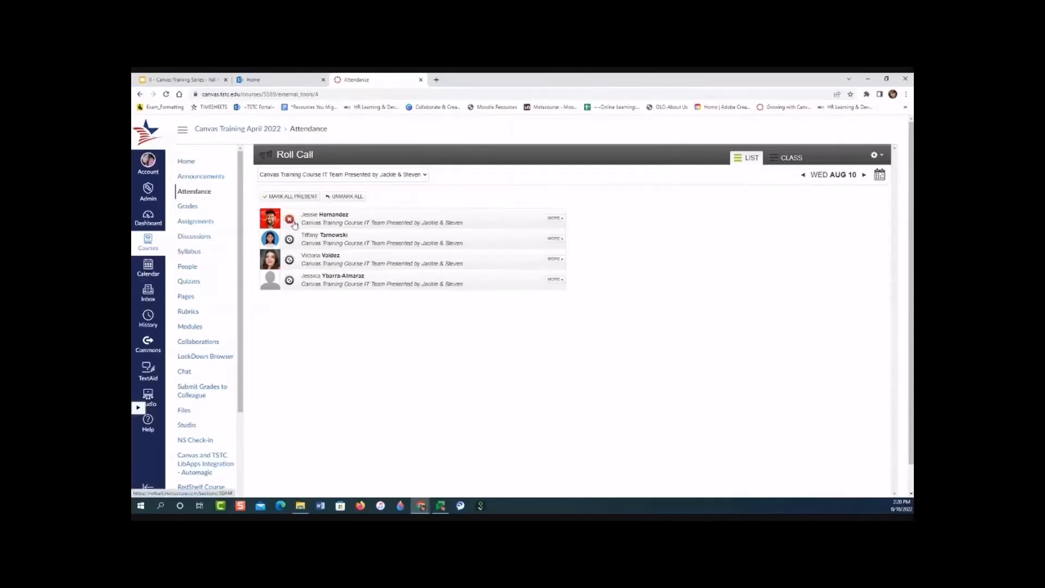
left_click(290, 240)
left_click(289, 260)
left_click(290, 260)
left_click(289, 261)
left_click(289, 280)
left_click(289, 280)
left_click(290, 281)
Change the first student's Aug 10 status to late in the attendance details and review that student's attendance totals and percentage.
left_click(554, 219)
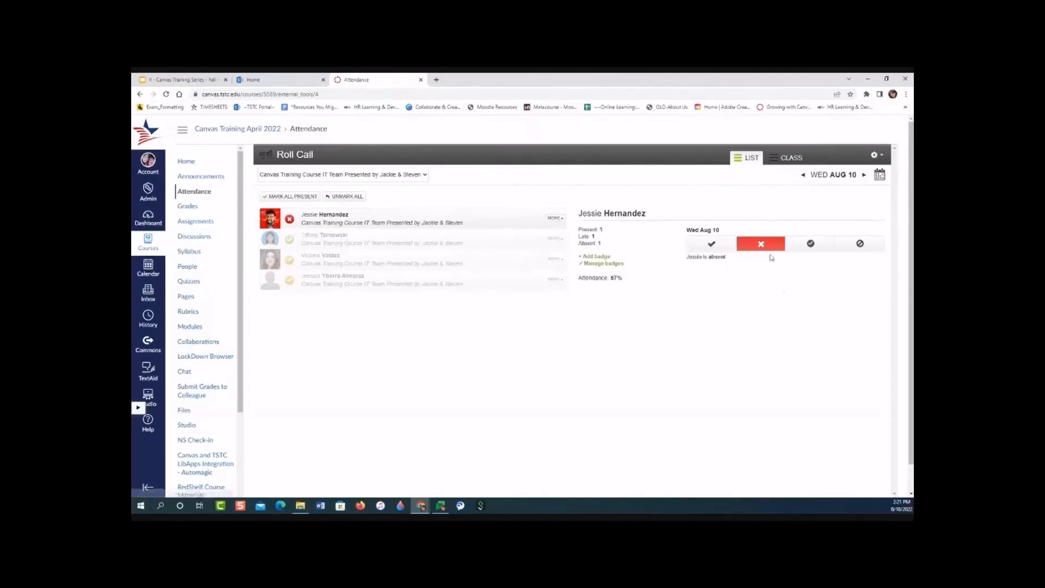
left_click(712, 244)
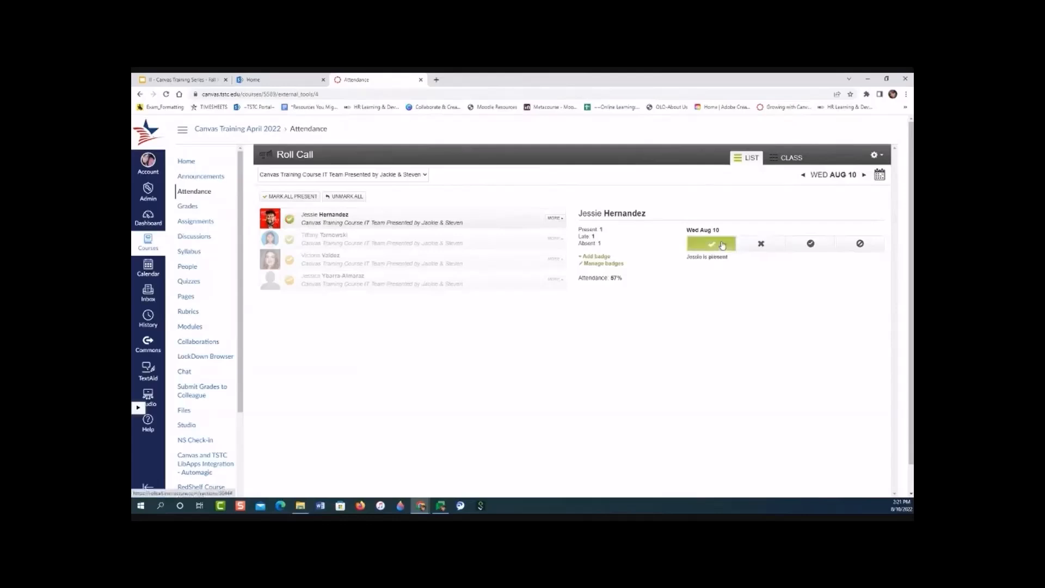
left_click(812, 245)
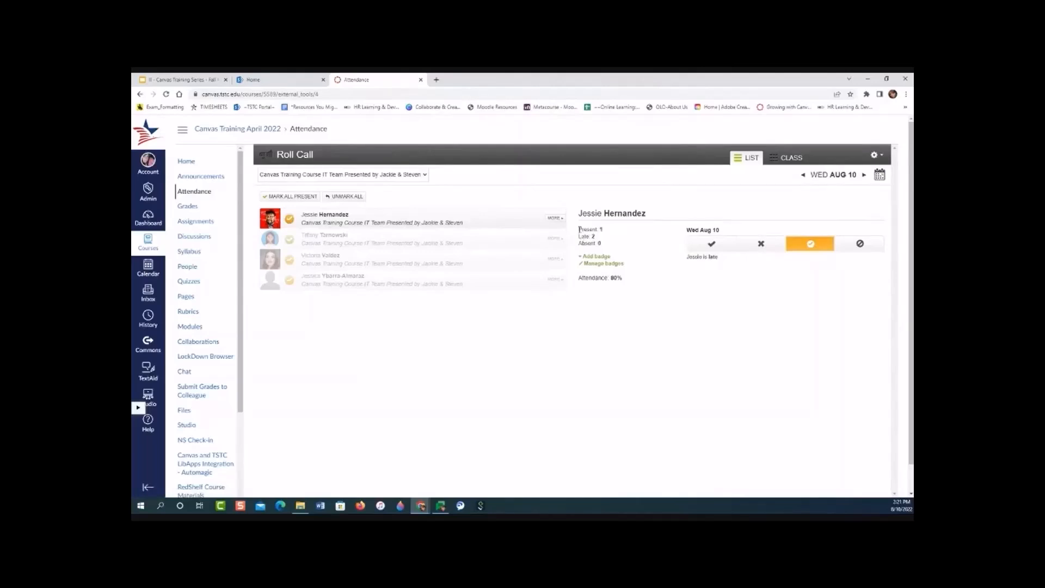
left_click_drag(579, 229, 602, 246)
left_click(632, 244)
triple_click(668, 288)
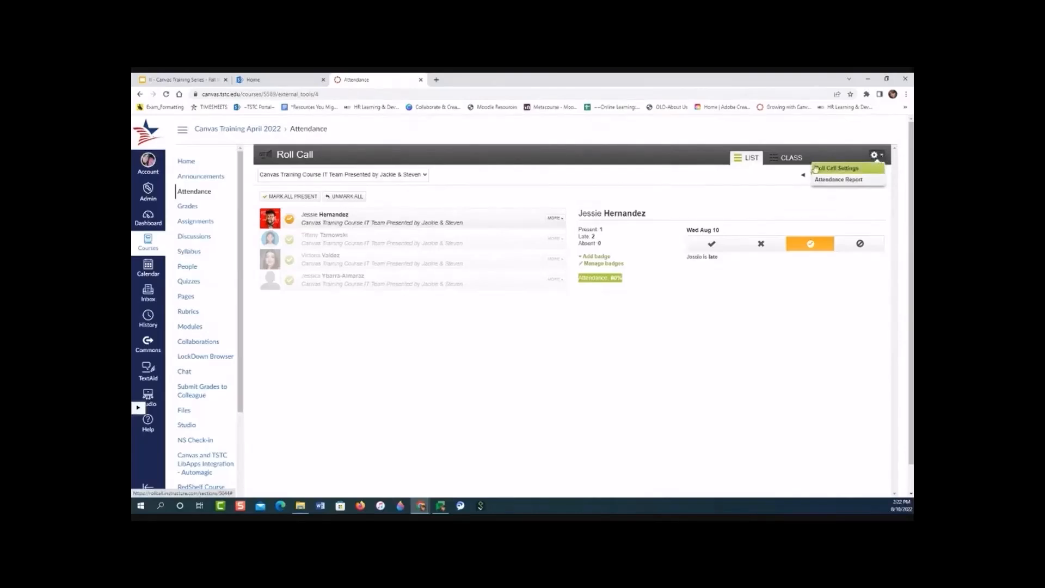
In the Roll Call settings, raise the percentage a lateness counts toward presence and toggle "Do not count attendance toward final grade".
left_click(850, 169)
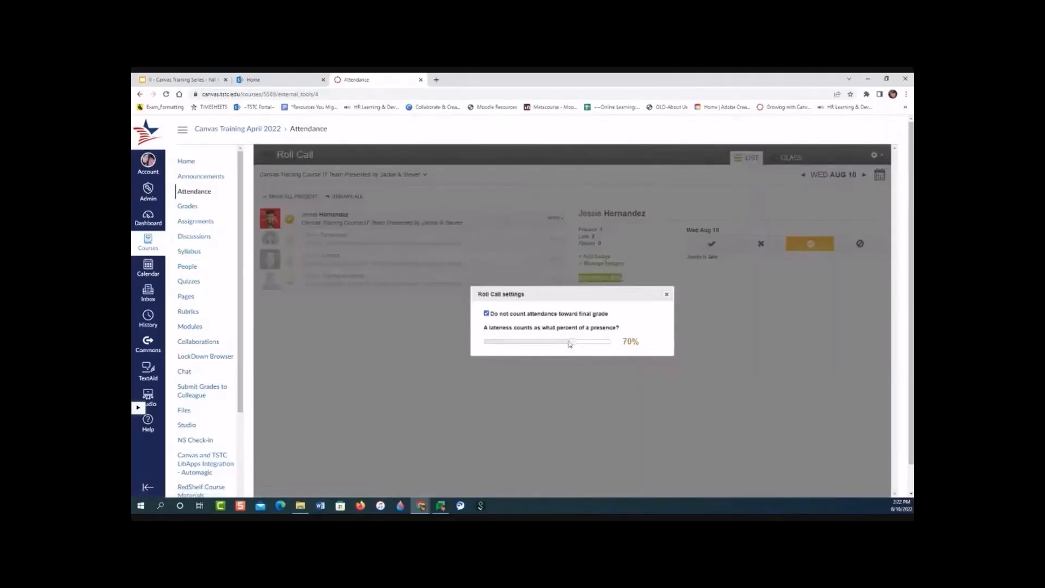
left_click_drag(572, 342, 598, 345)
left_click(487, 314)
left_click(666, 294)
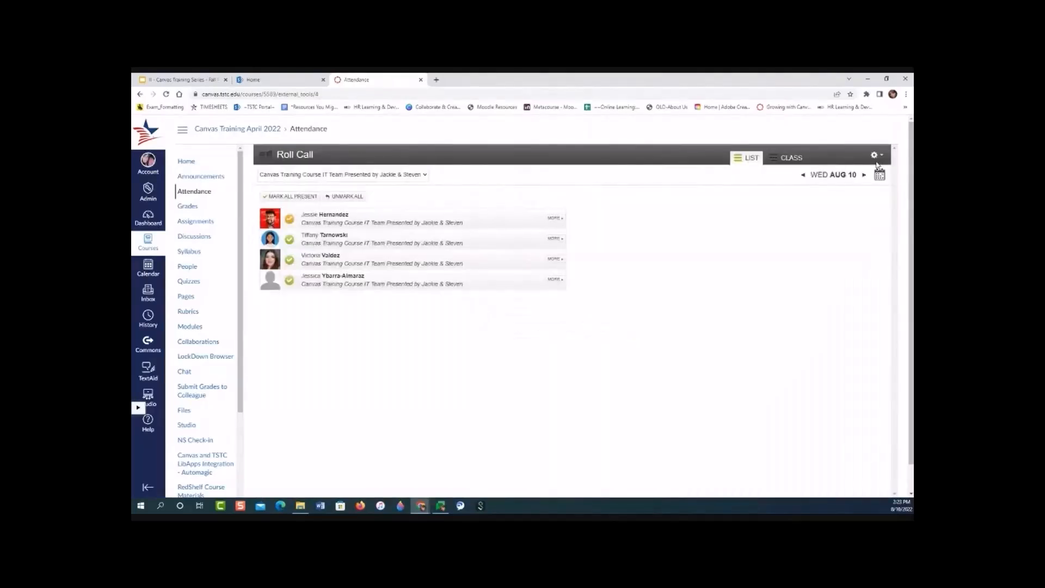
Open the Attendance Report for the course from Roll Call.
left_click(876, 157)
left_click(838, 179)
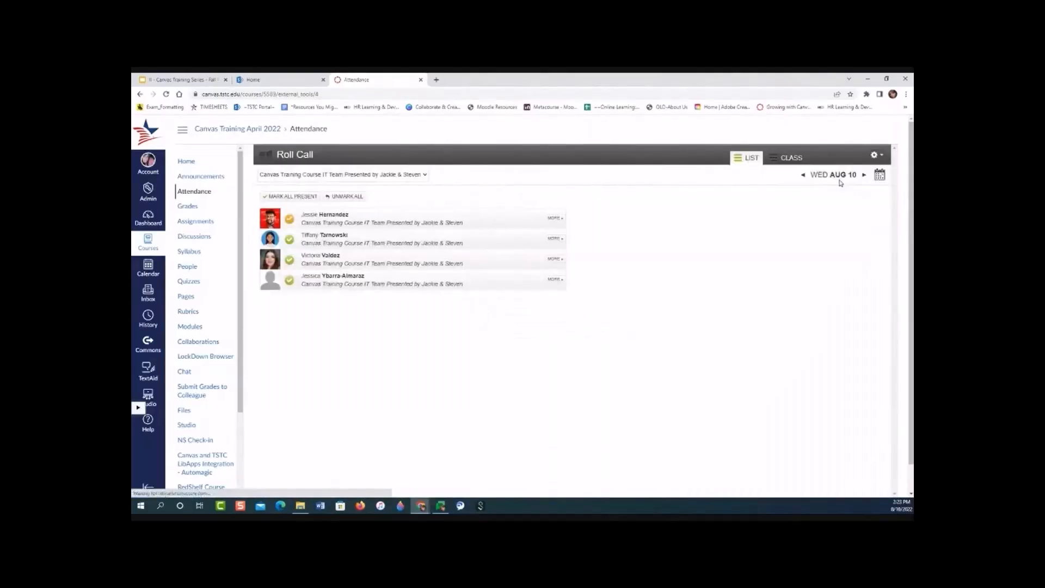